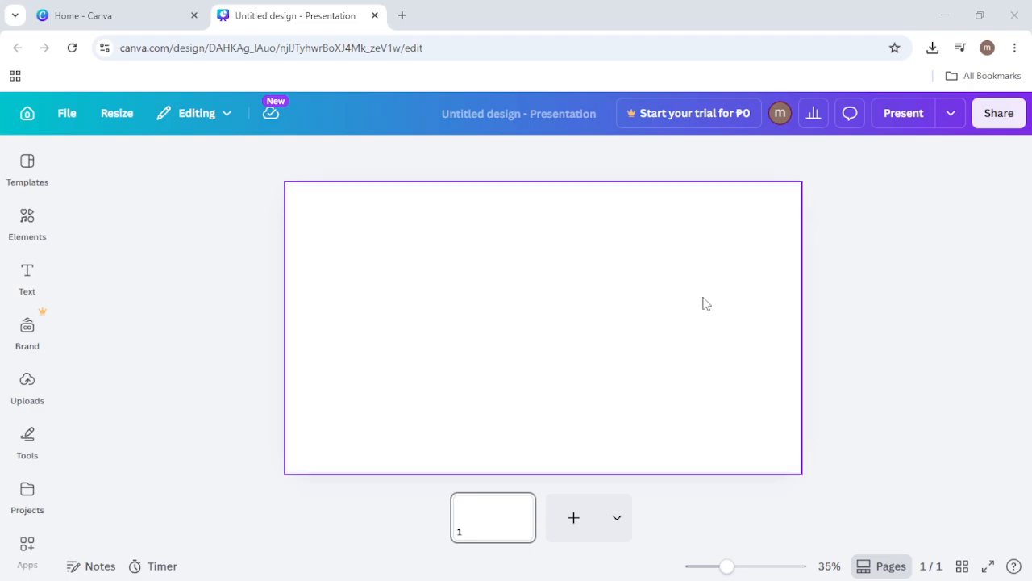
Add a circle shape filled with black and enlarge it across the upper middle of the blank page
left_click(26, 217)
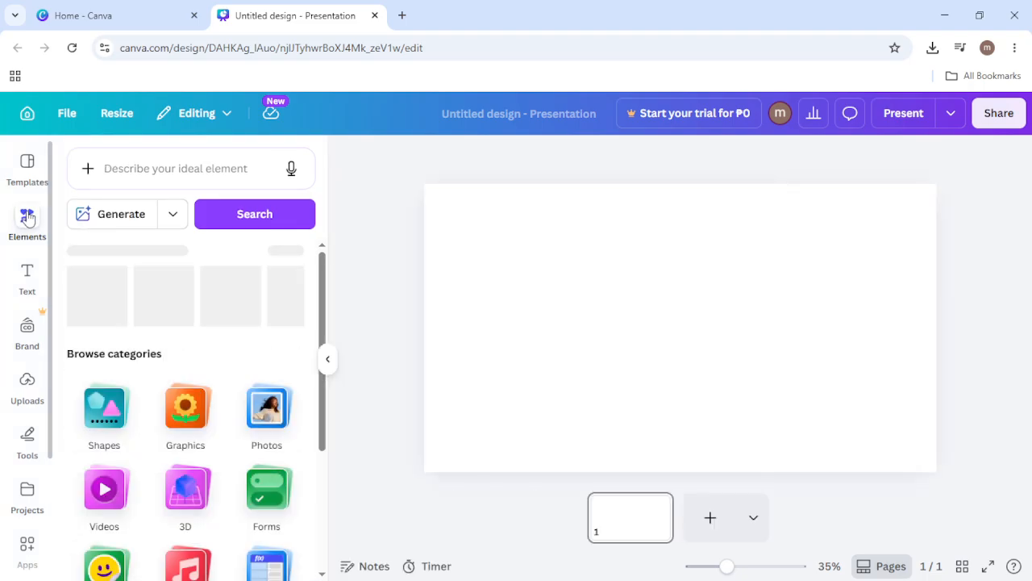
left_click(106, 409)
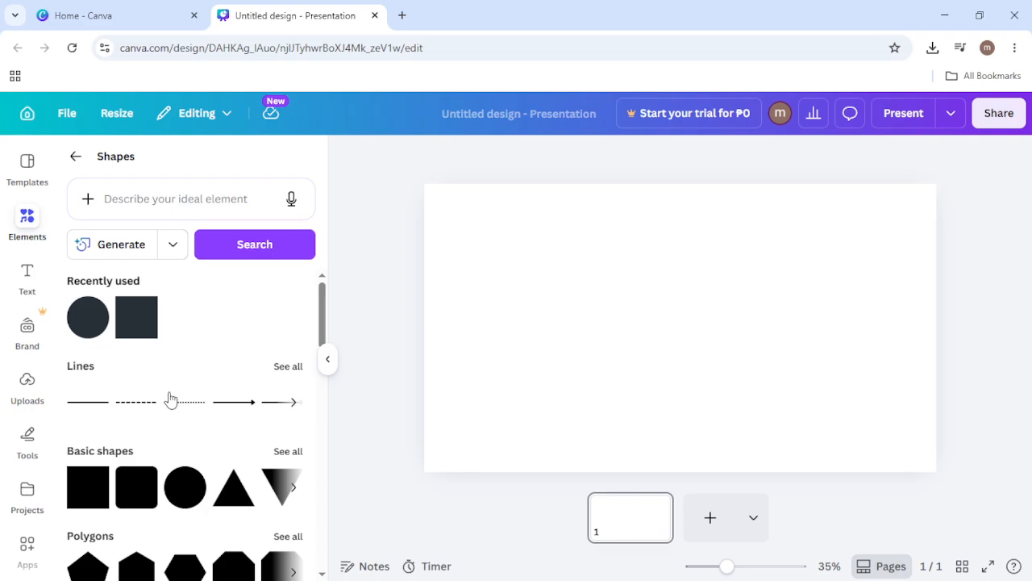
left_click(87, 317)
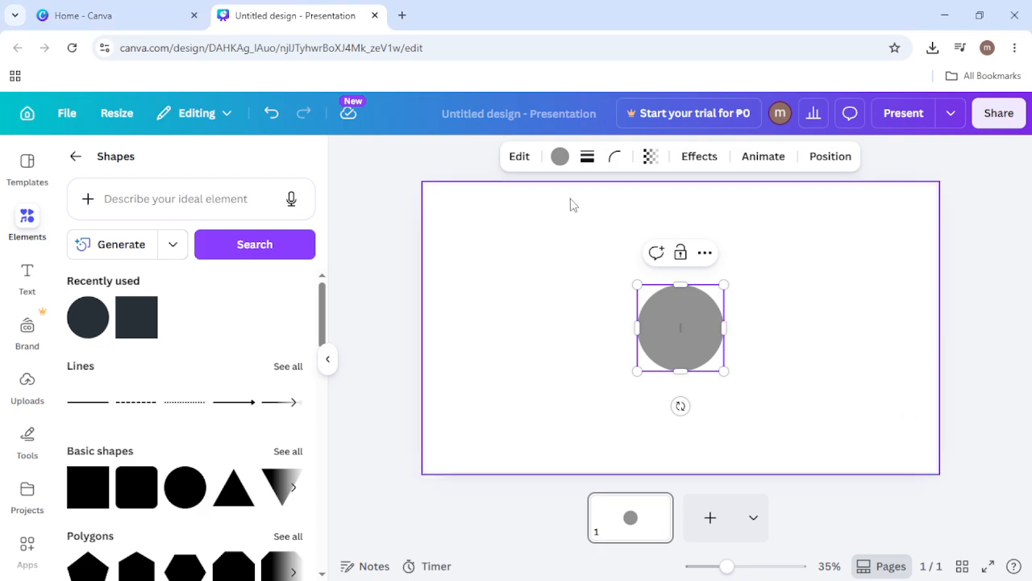
left_click(560, 157)
left_click(116, 323)
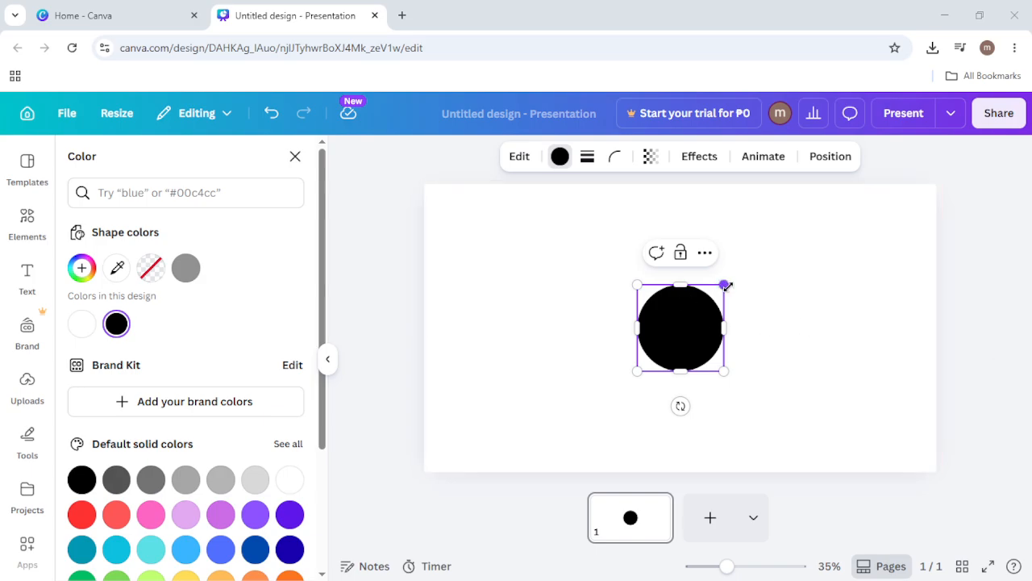
left_click_drag(724, 285, 857, 219)
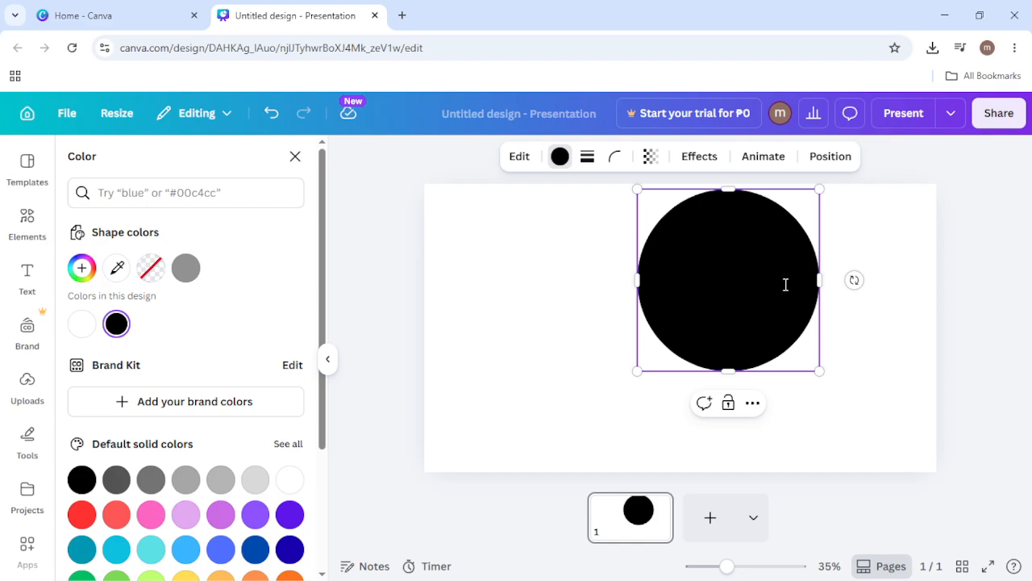
left_click_drag(766, 271, 742, 268)
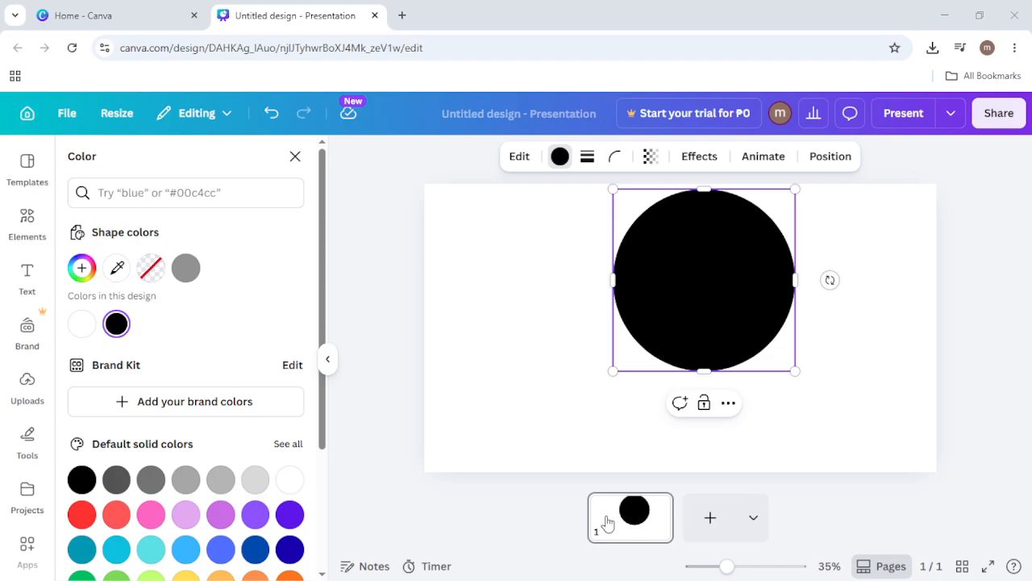
Add a heading reading "PALAWAN" and set its font to Shrikhand
left_click(31, 275)
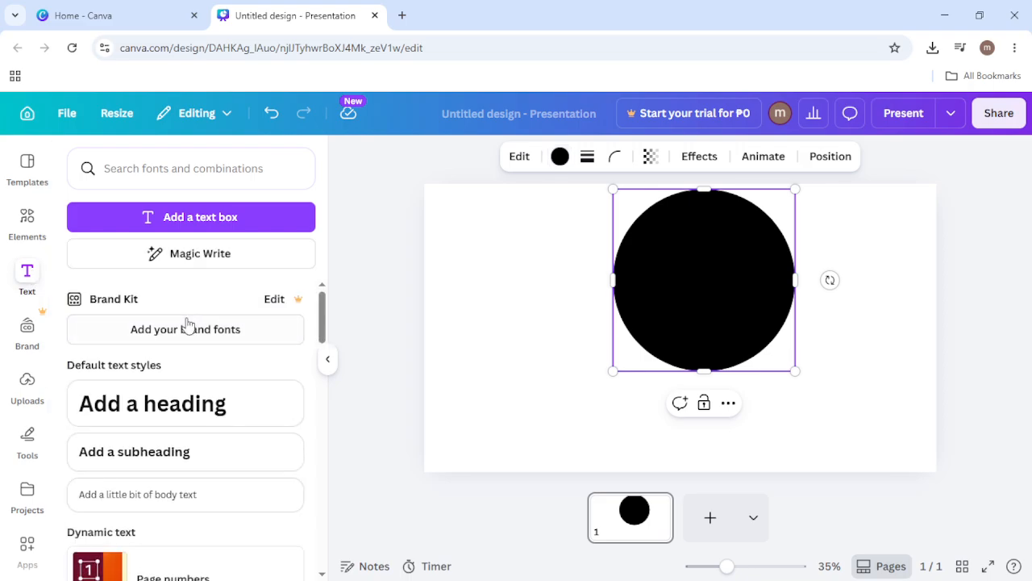
left_click(250, 420)
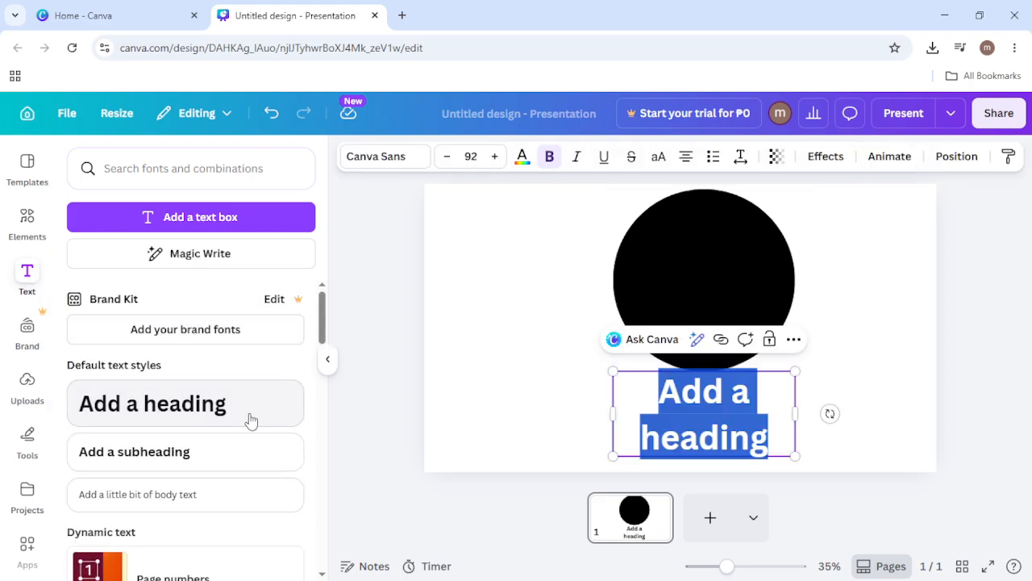
type("PALAWAN")
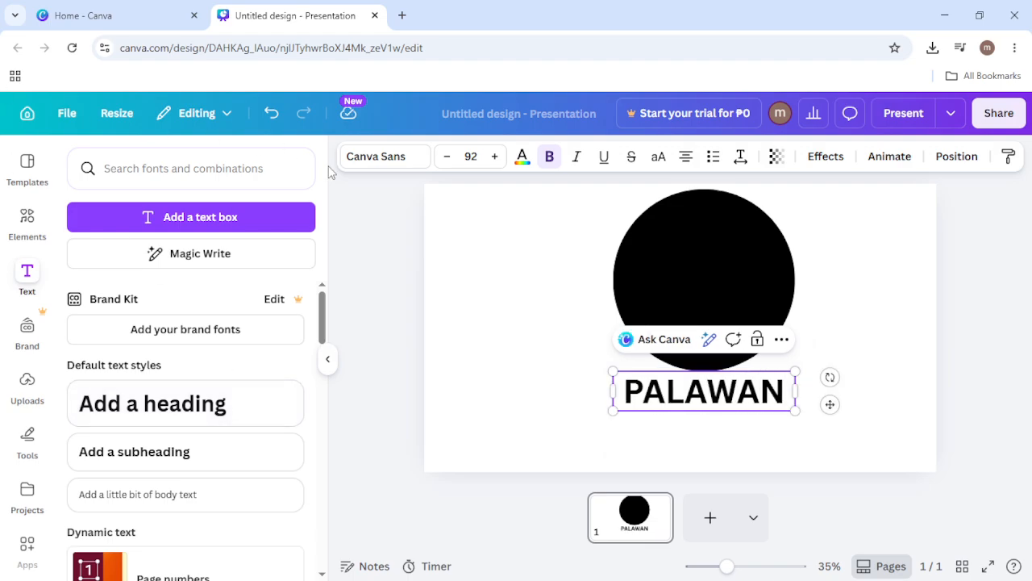
left_click(377, 156)
scroll(207, 410, "down", 3)
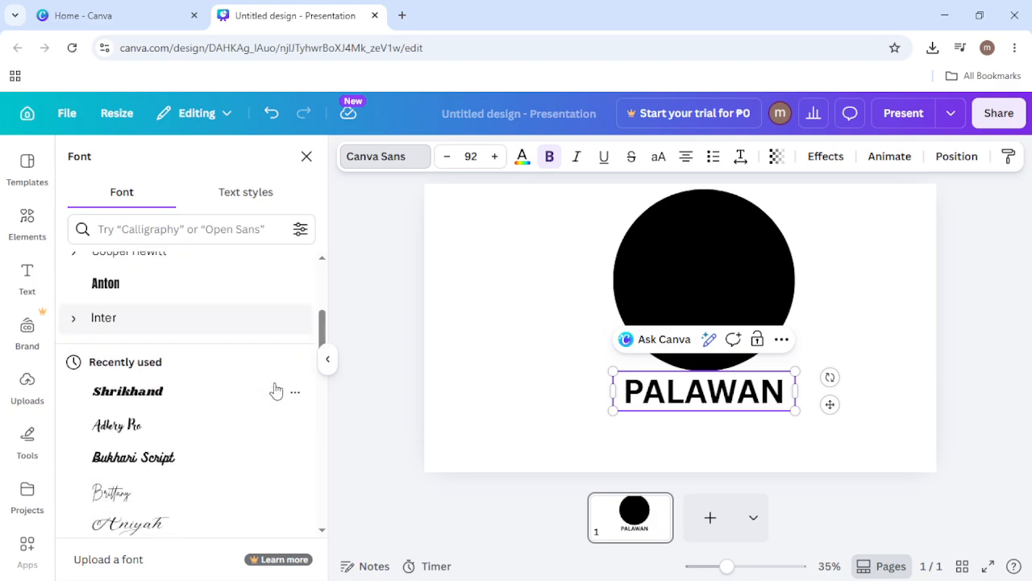
left_click(250, 392)
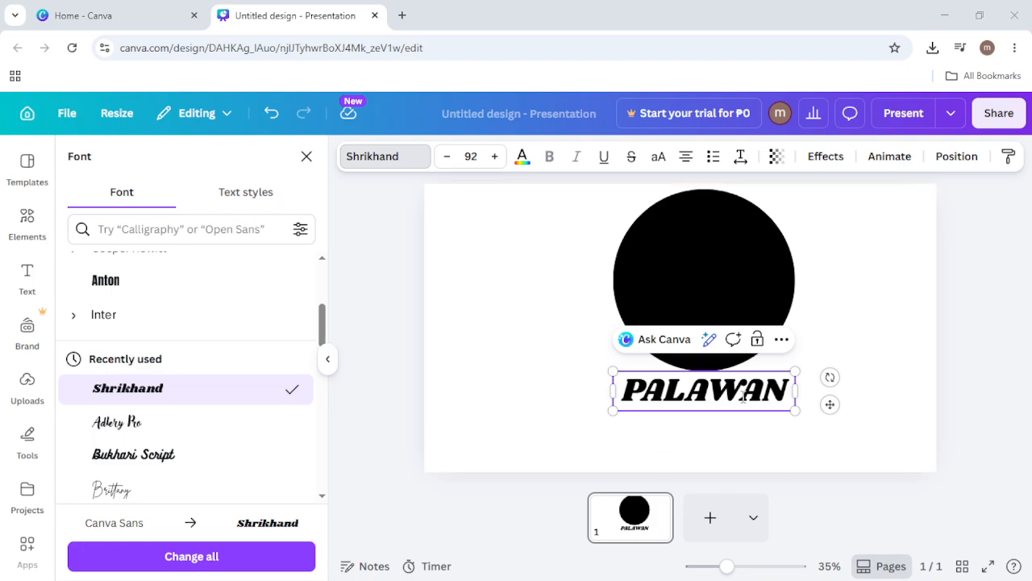
Enlarge the PALAWAN heading to about size 152 and center it over the lower part of the circle
left_click_drag(795, 372, 917, 330)
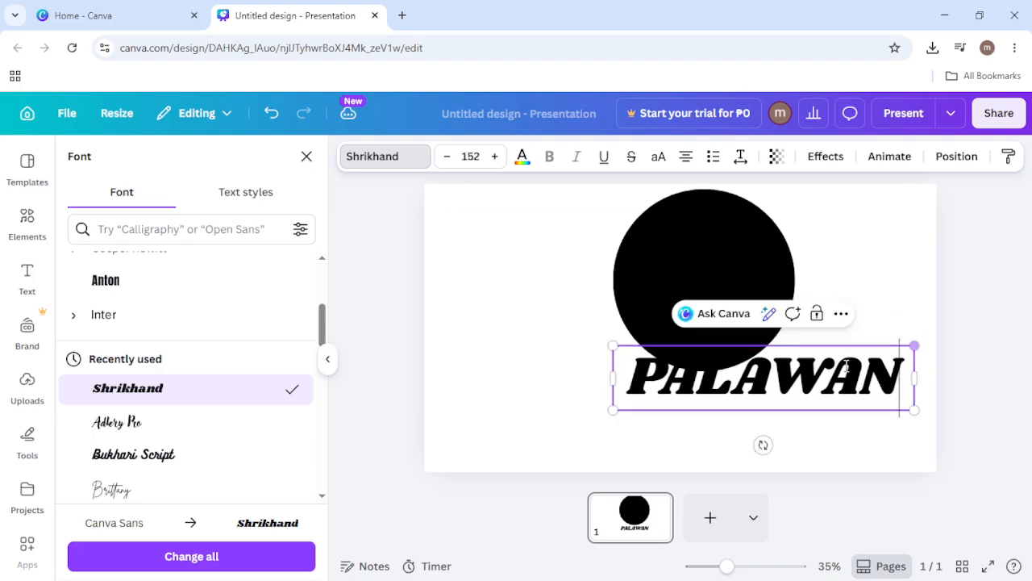
left_click(807, 454)
left_click_drag(806, 395, 750, 362)
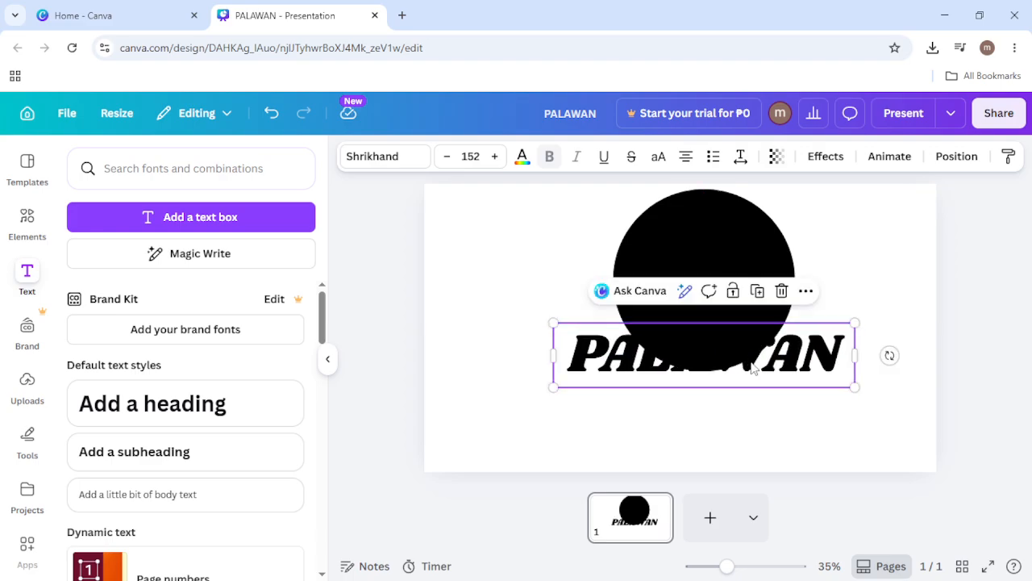
Apply the Outline text effect to PALAWAN in white with a thickness of 182
left_click(825, 156)
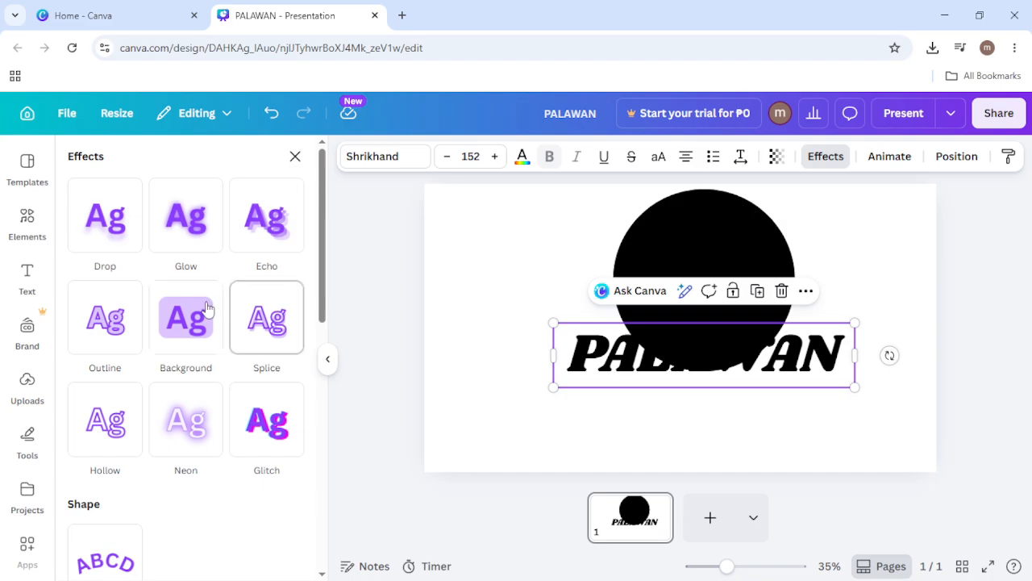
left_click(125, 335)
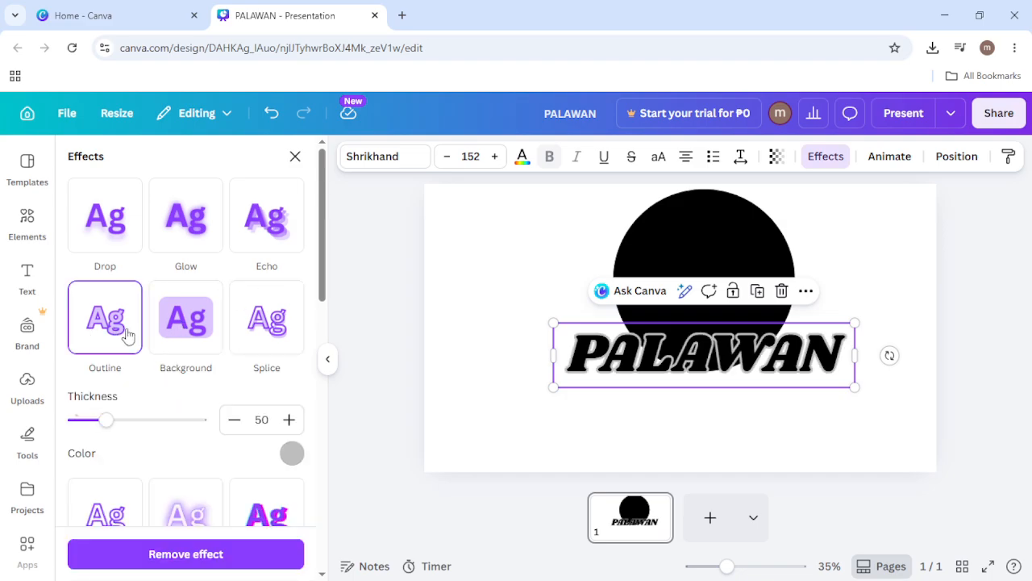
left_click(292, 453)
left_click(268, 396)
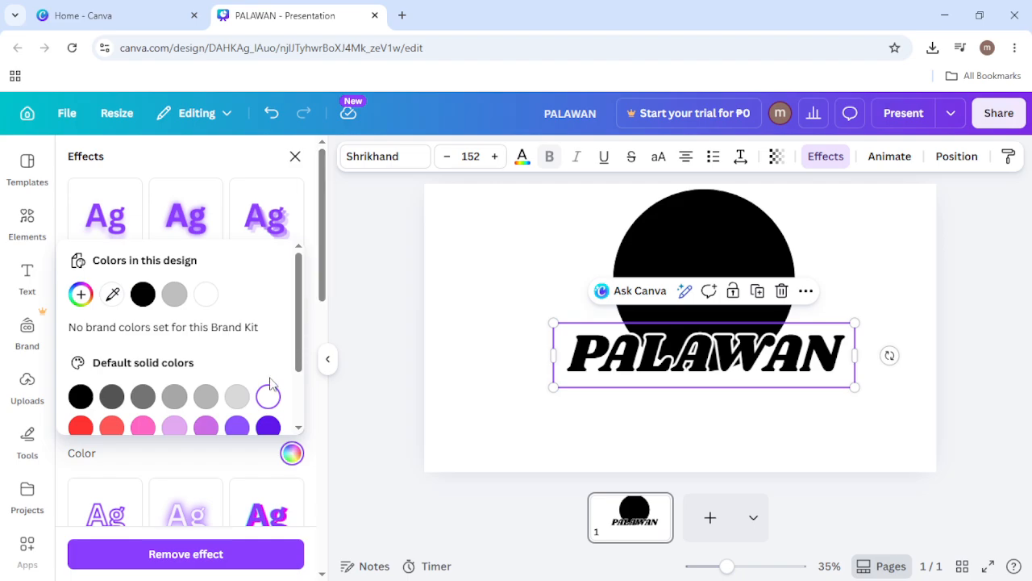
left_click(206, 294)
scroll(323, 265, "down", 2)
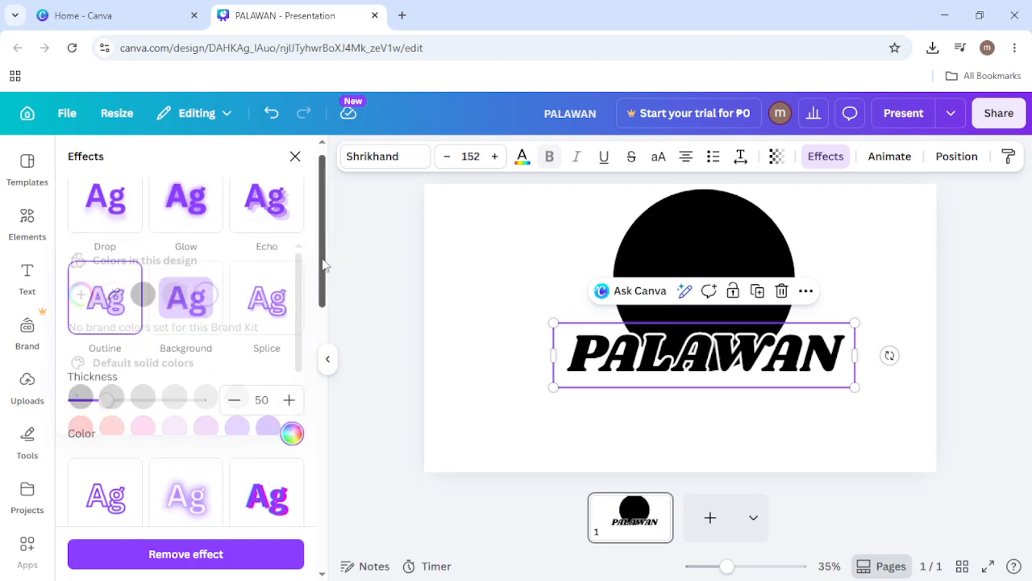
left_click_drag(105, 338, 189, 340)
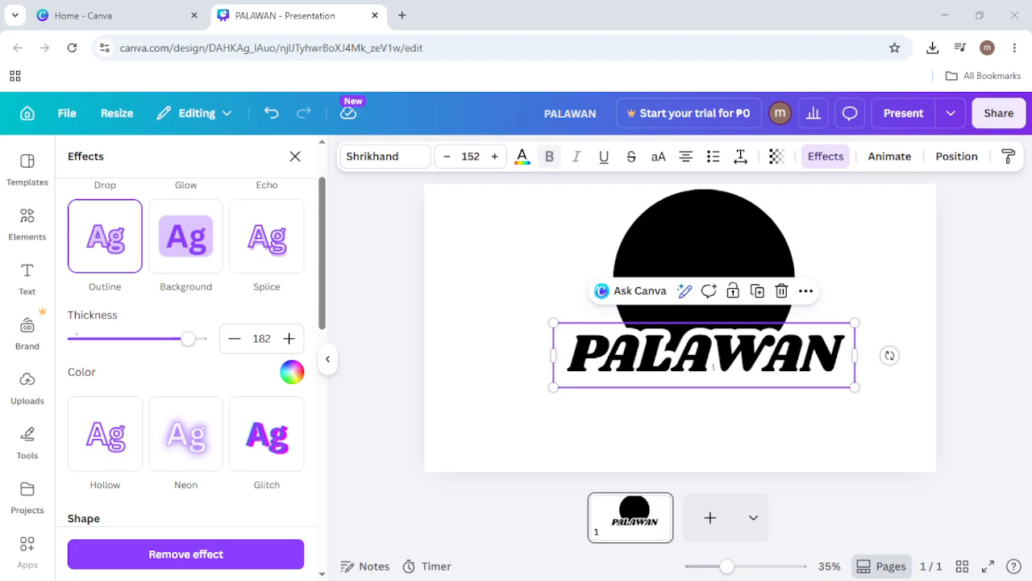
Download the design as a PNG file
left_click(999, 113)
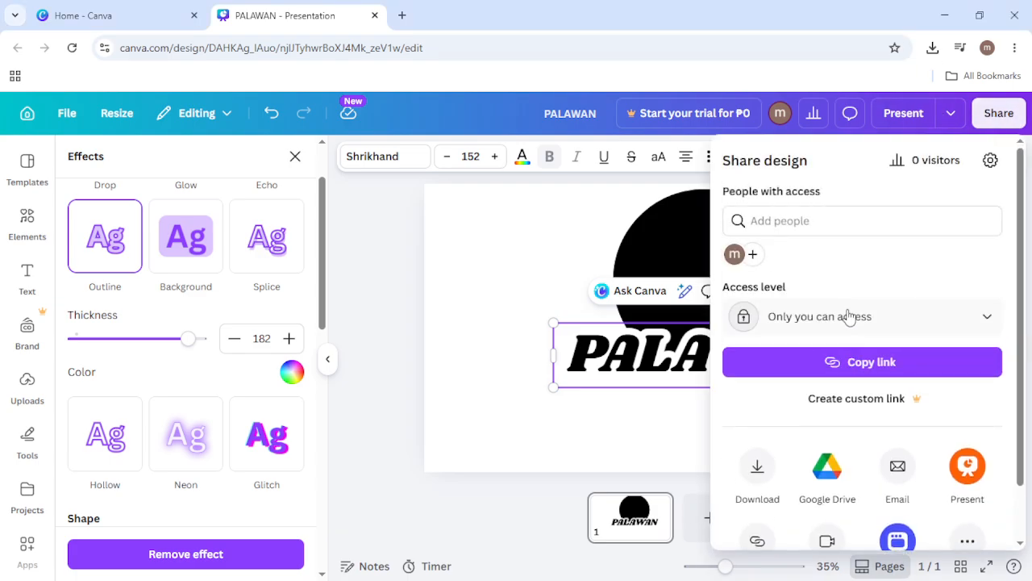
left_click(758, 468)
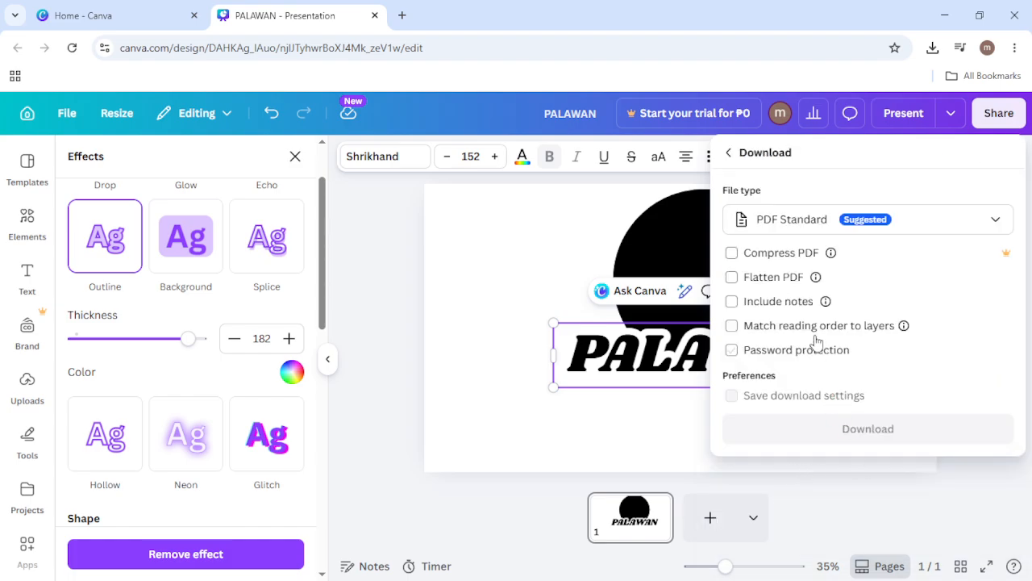
left_click(942, 219)
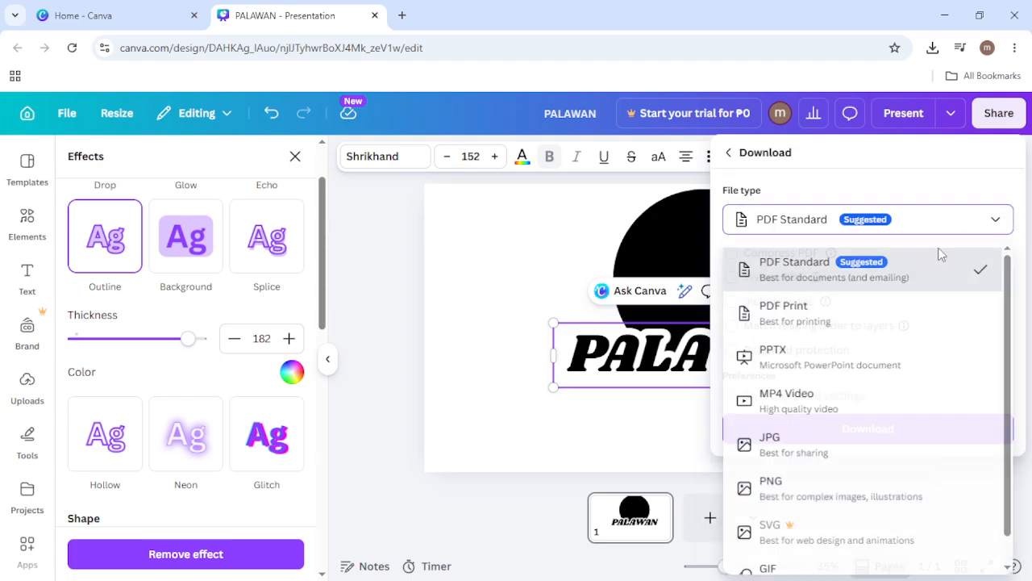
left_click(781, 494)
left_click(858, 456)
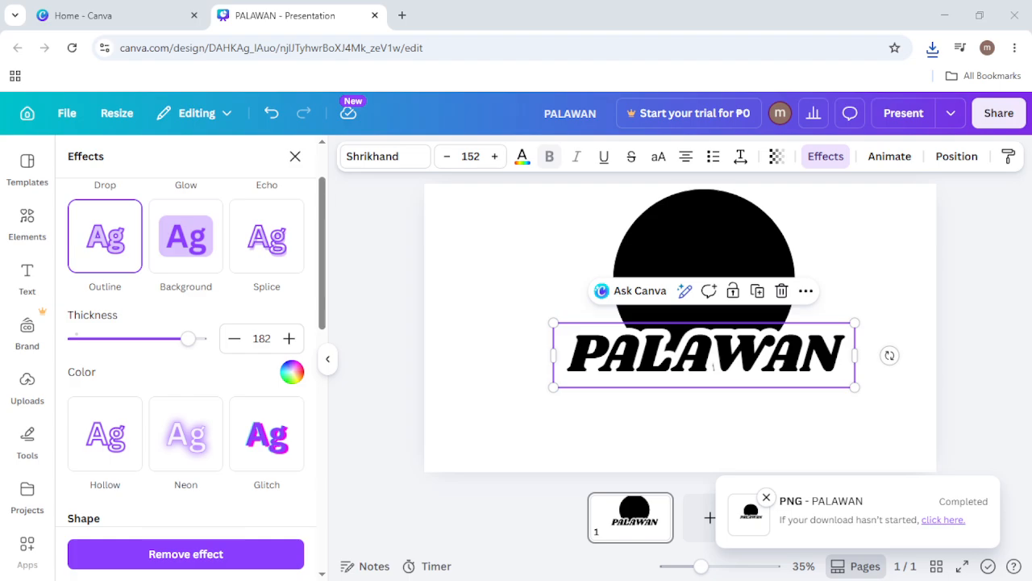
Delete both the circle and the PALAWAN heading from the page
left_click(782, 435)
left_click_drag(817, 436, 605, 266)
key("Delete")
Place the newly downloaded PALAWAN.png on the page and move it to the left half
left_click(933, 47)
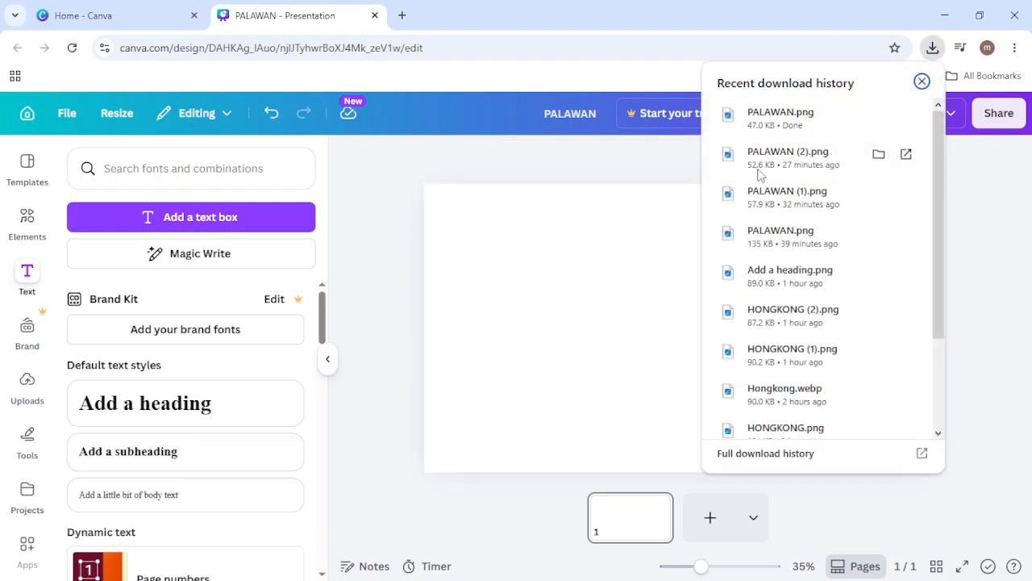
left_click_drag(770, 117, 592, 306)
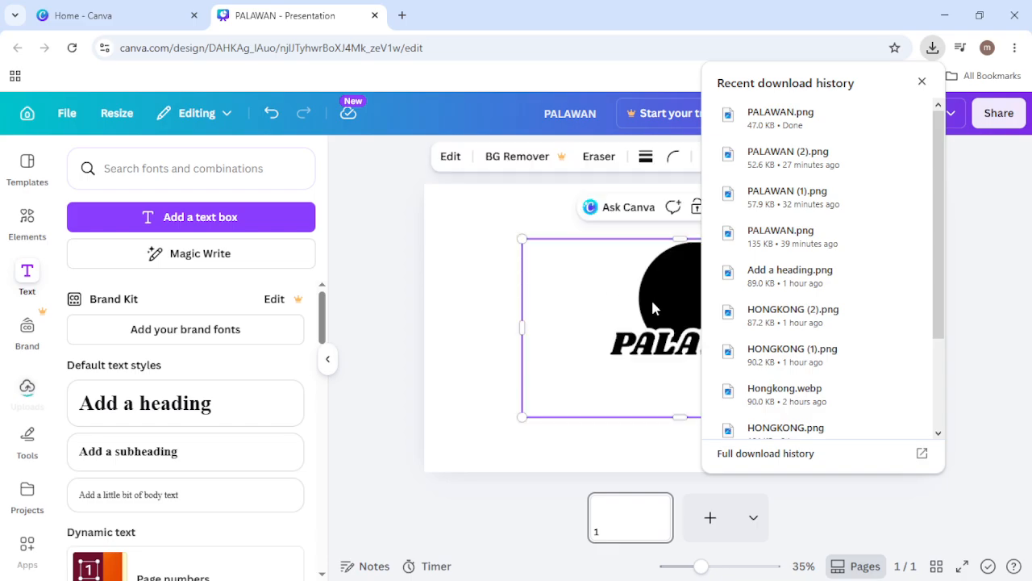
left_click(574, 261)
left_click(922, 79)
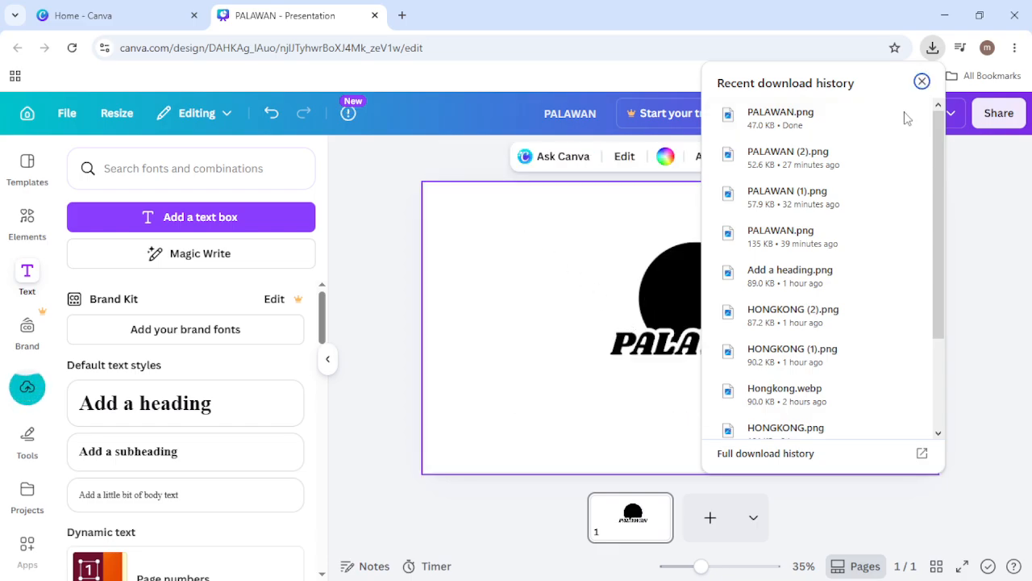
left_click(922, 80)
left_click_drag(680, 357, 515, 337)
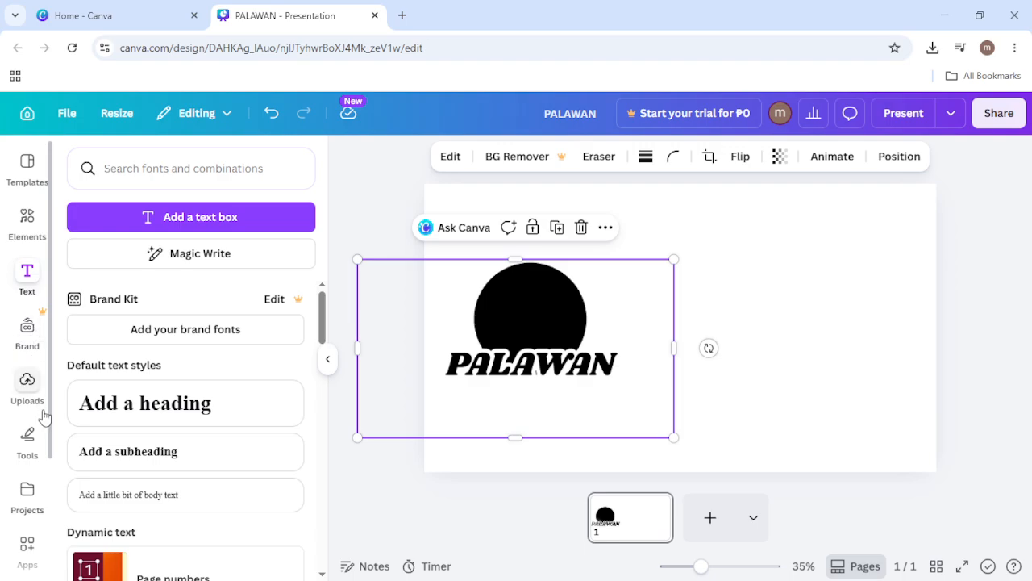
Insert the recently used boat-and-cliff photo, shrink it to about 1,070 by 621, and place it right of the PALAWAN image
left_click(29, 224)
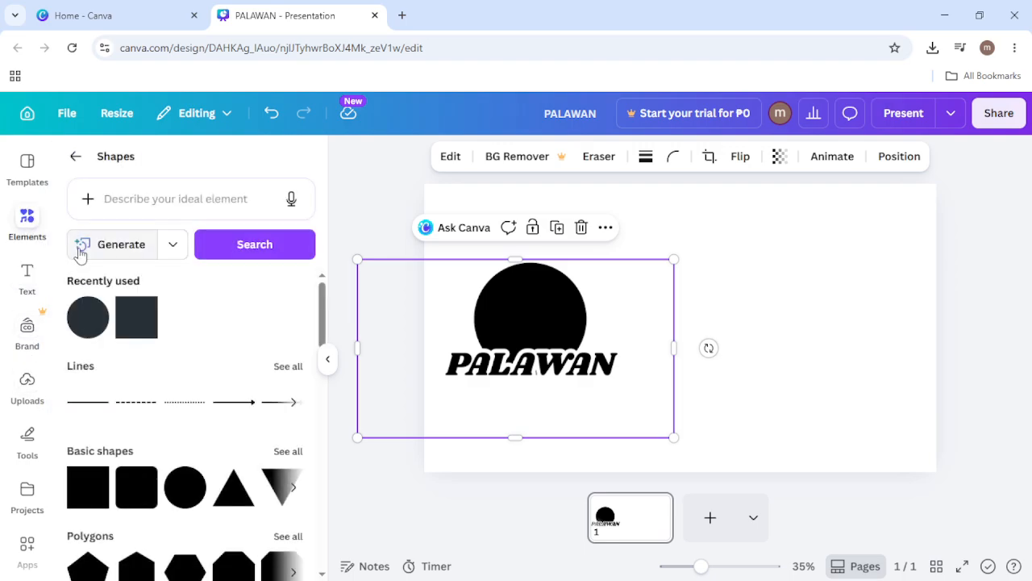
left_click(76, 157)
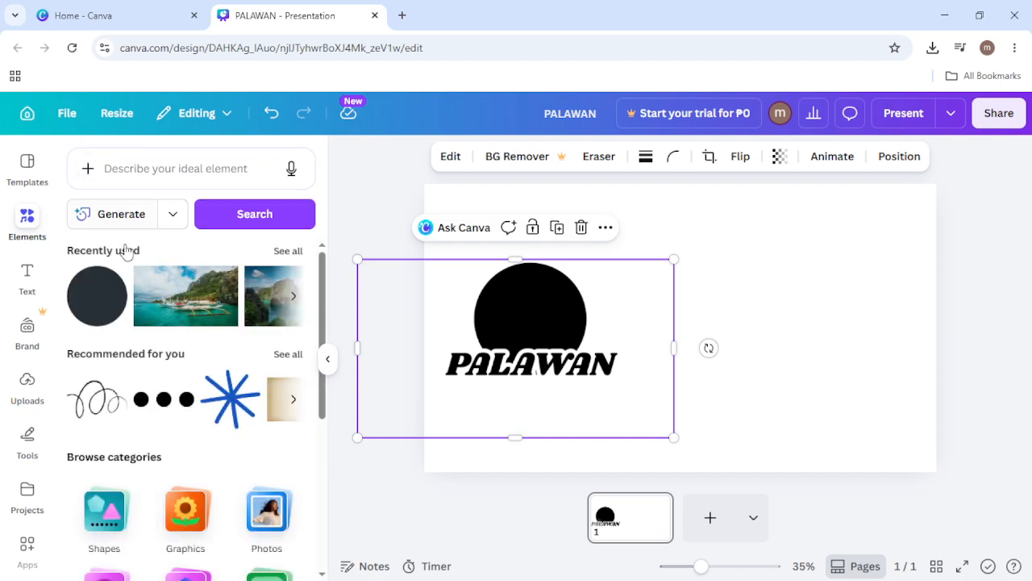
left_click(184, 301)
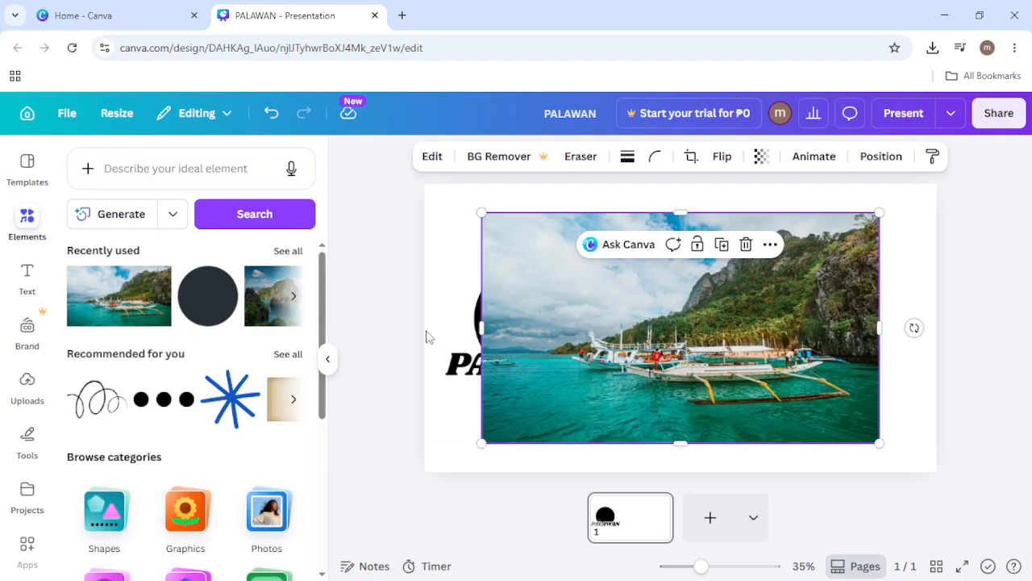
left_click_drag(878, 213, 850, 261)
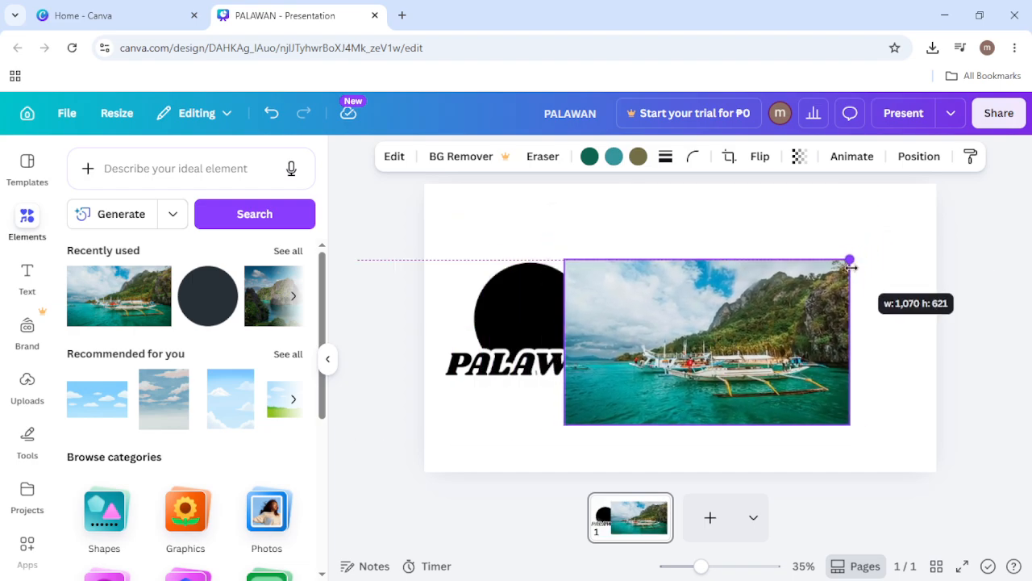
left_click_drag(733, 344, 780, 315)
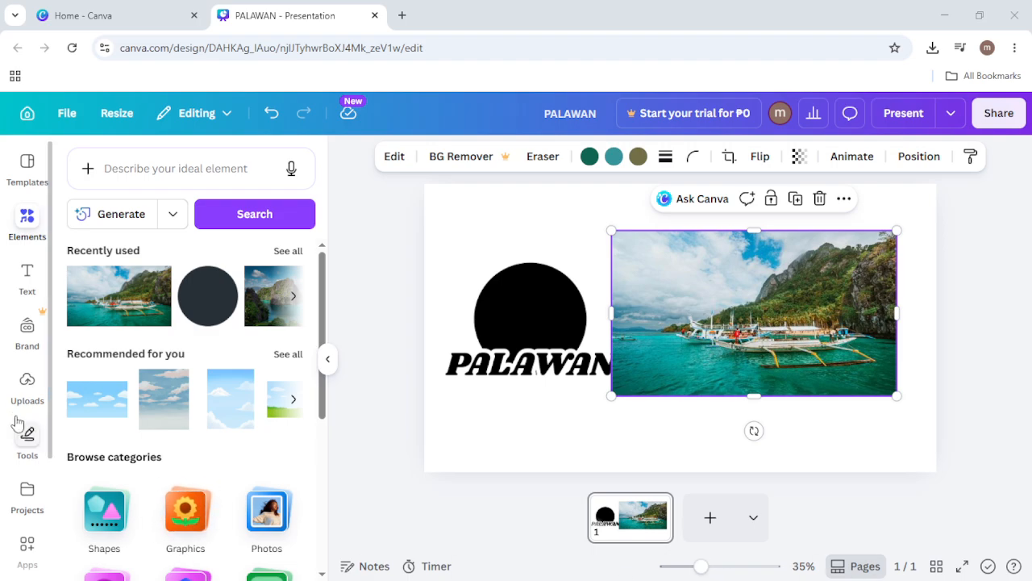
Search the apps for "blend" and open the Blend Image app
left_click(27, 546)
type("blend")
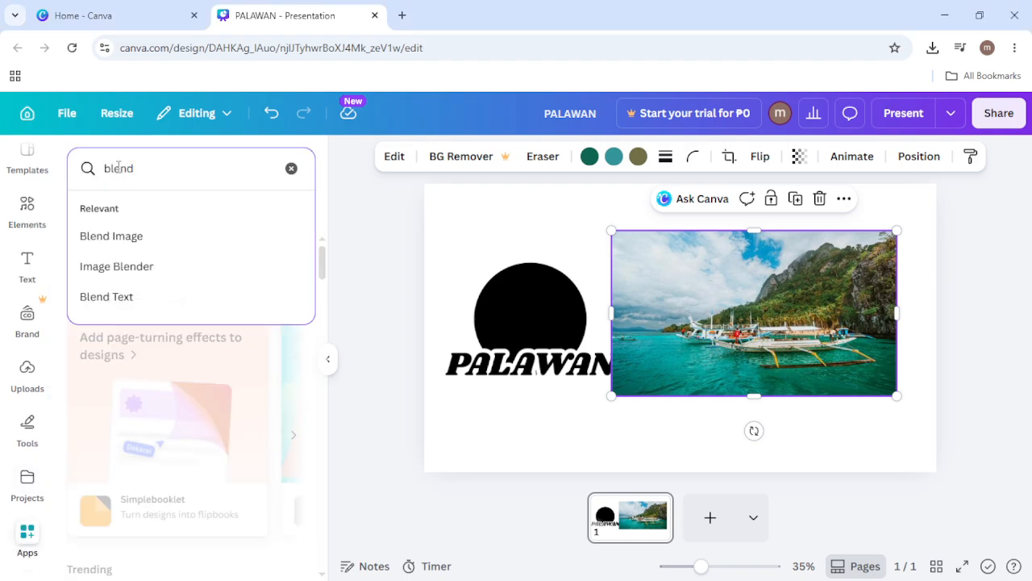
left_click(121, 237)
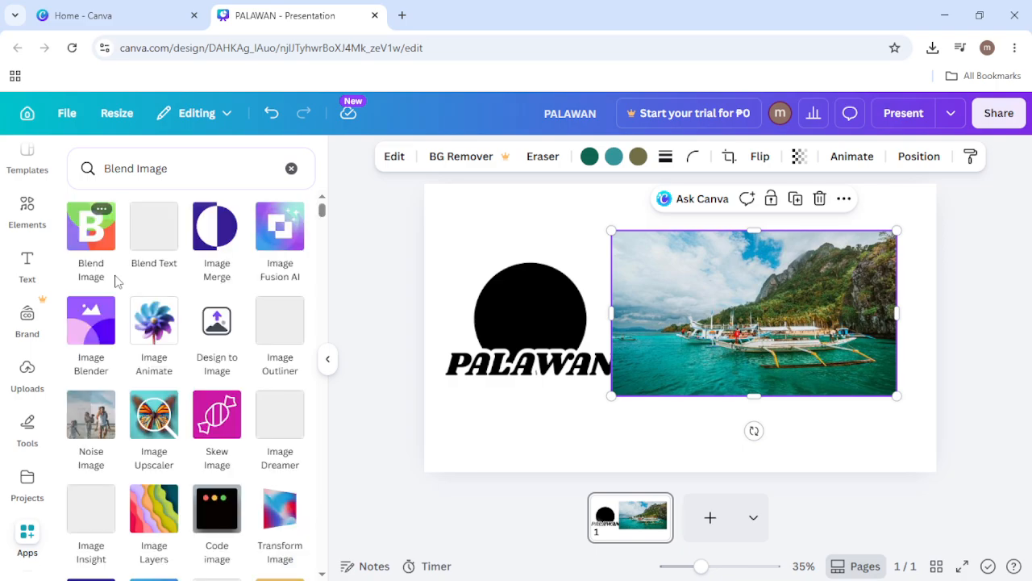
left_click(104, 234)
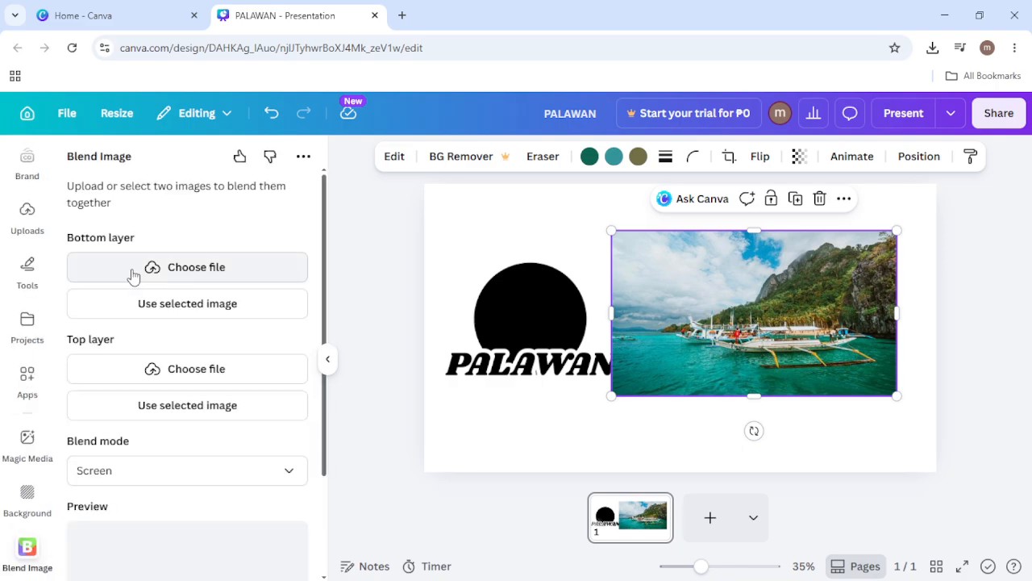
Set the black PALAWAN image as the blend's bottom layer and the boat-and-cliff photo as its top layer
left_click(534, 340)
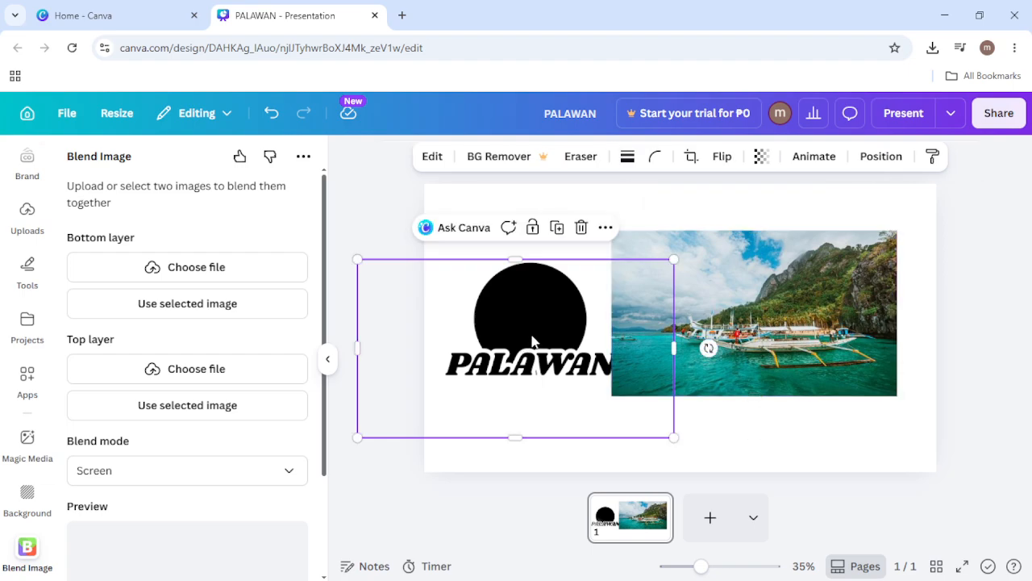
left_click(204, 313)
left_click(618, 334)
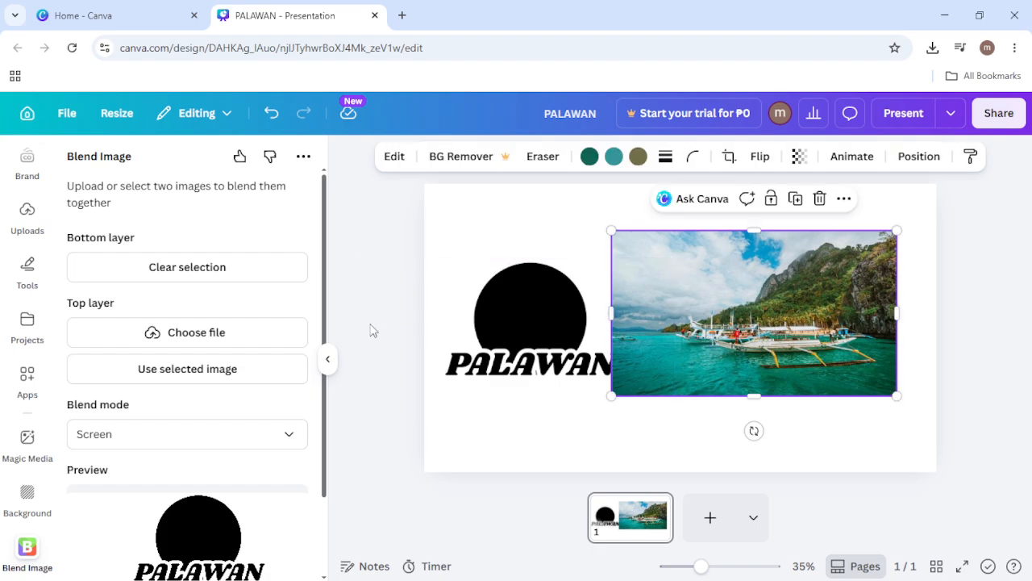
left_click(201, 369)
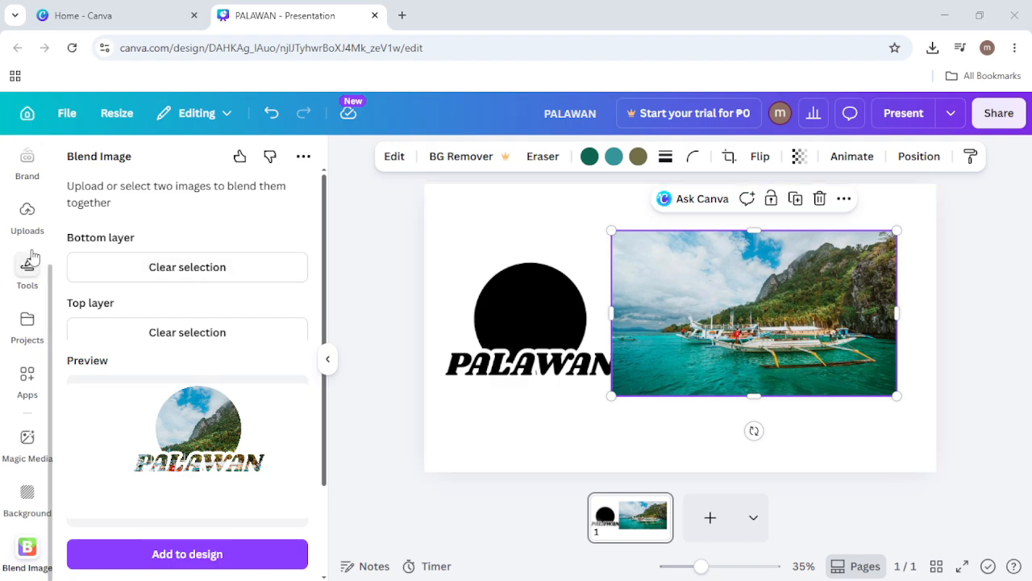
Choose Screen as the blend mode for the two layers
scroll(286, 325, "down", 3)
left_click(290, 295)
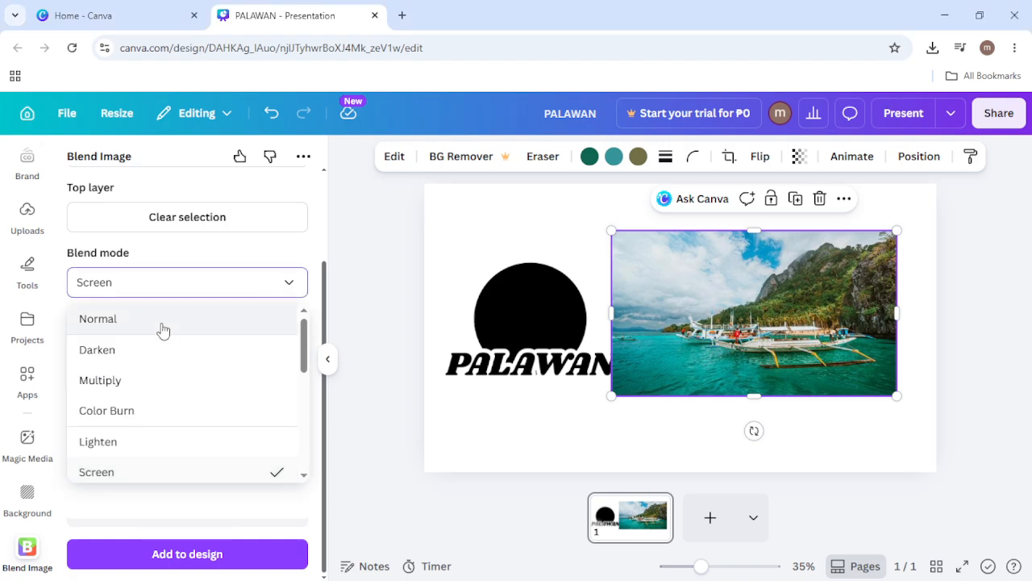
left_click(111, 473)
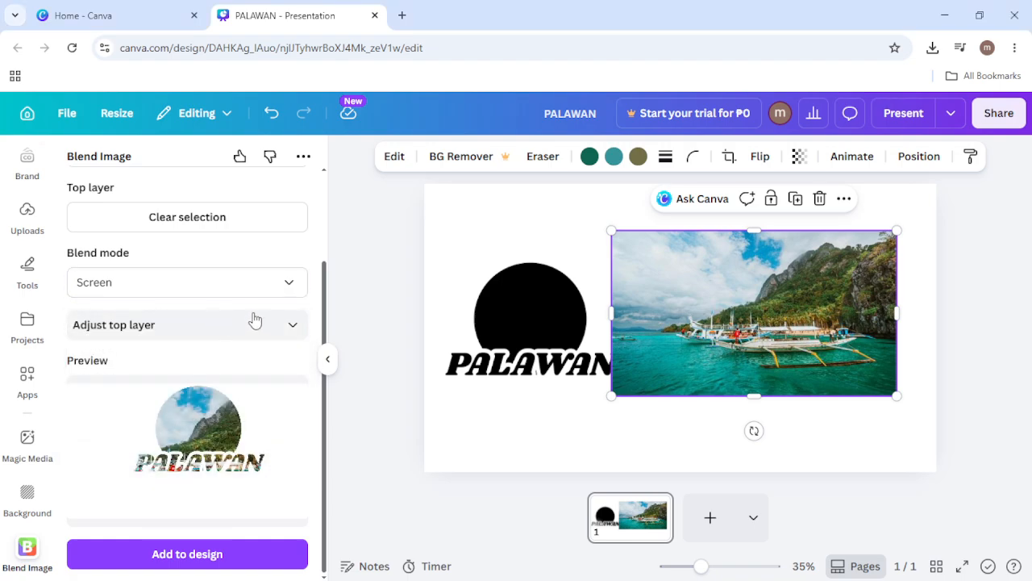
Adjust the top layer to a horizontal offset of -6 with scale 1, and add the blended image to the design
left_click(293, 324)
scroll(228, 287, "down", 3)
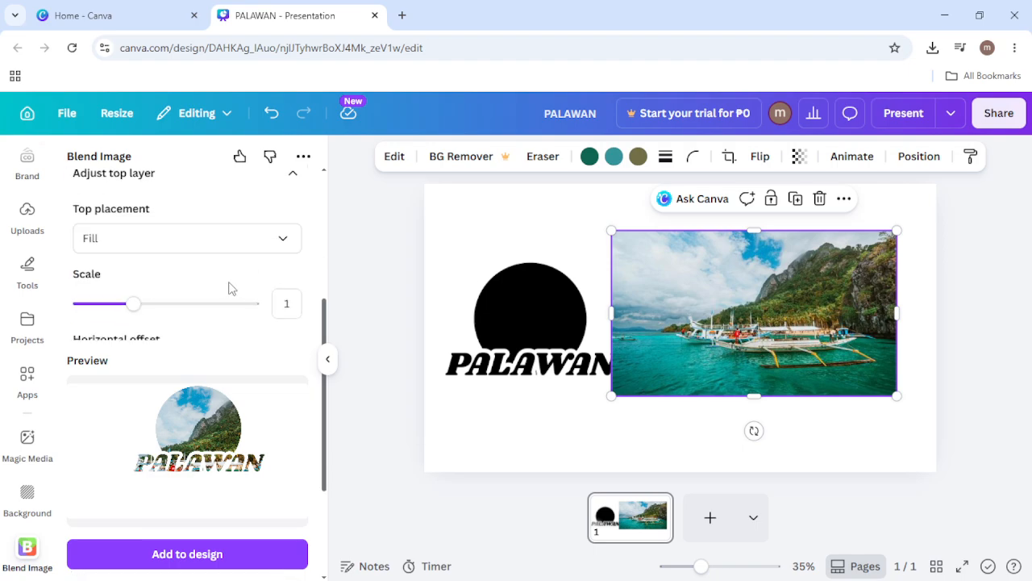
left_click_drag(134, 228, 135, 228)
left_click_drag(167, 293, 162, 296)
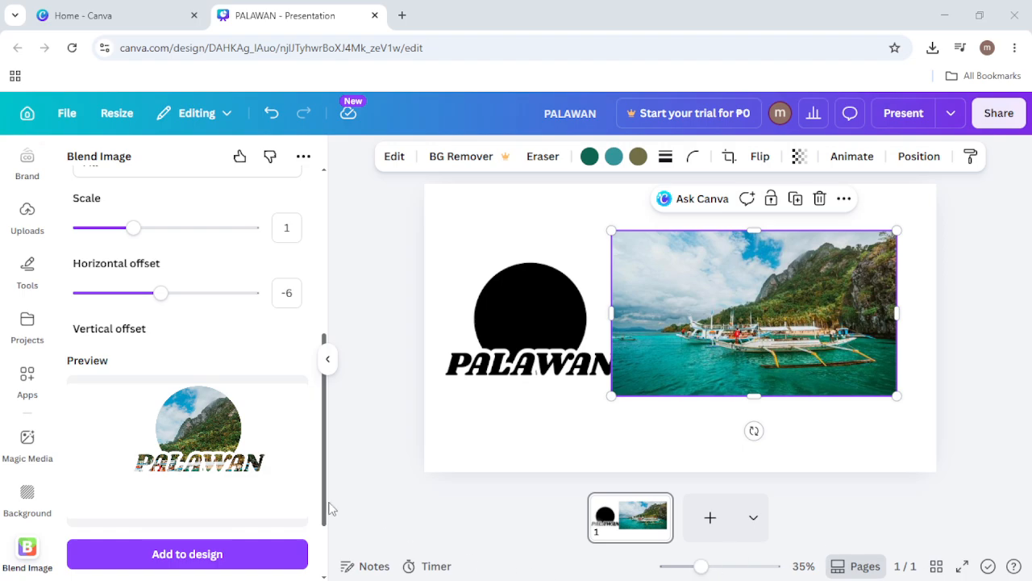
Delete the original boat-and-cliff photo and the black PALAWAN image from the page
left_click(854, 341)
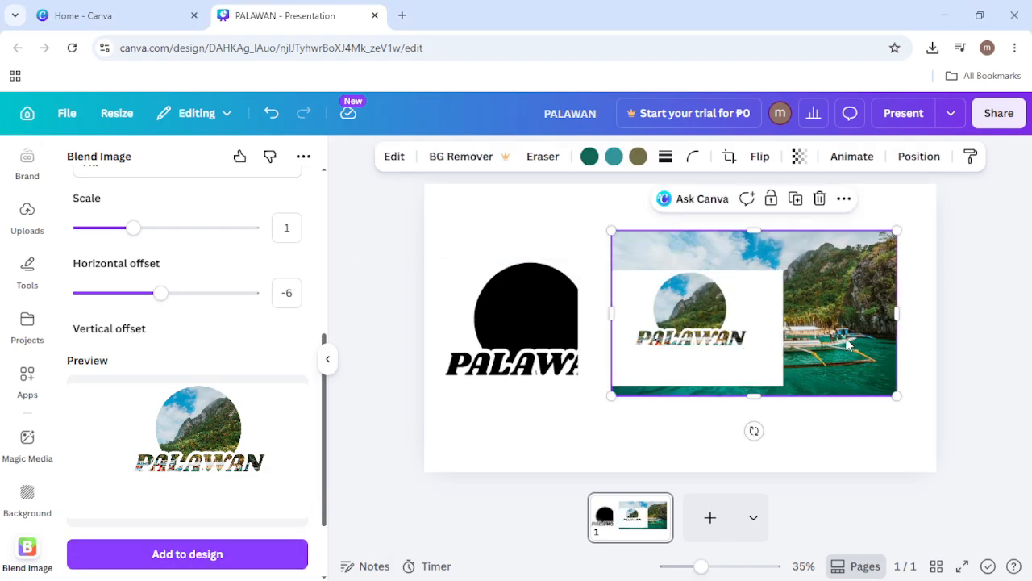
key("Delete")
left_click(524, 309)
key("Delete")
Move the blended PALAWAN image to the page's top-left corner and enlarge it to fill the whole page
left_click_drag(709, 325, 555, 240)
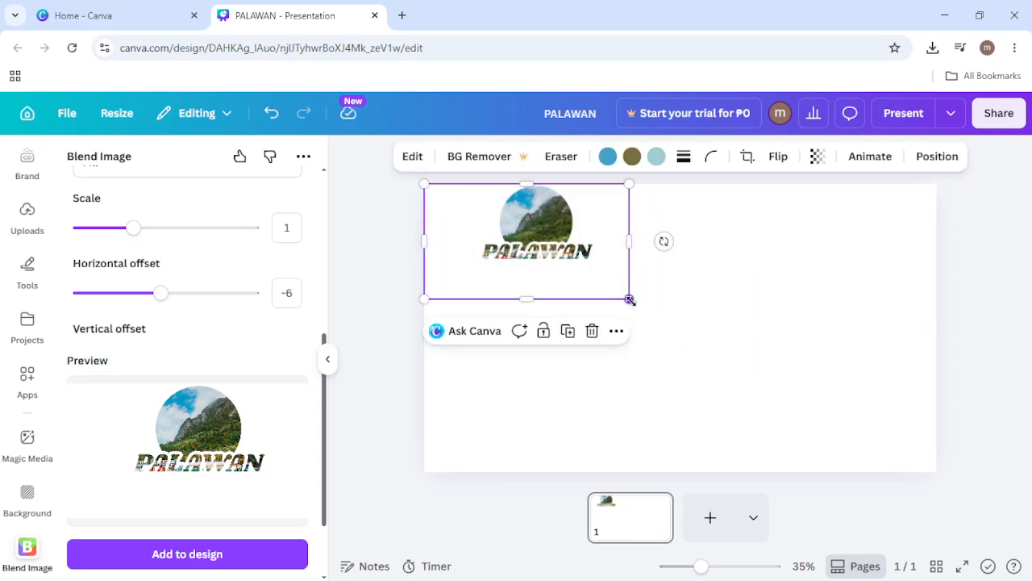
left_click_drag(629, 298, 924, 507)
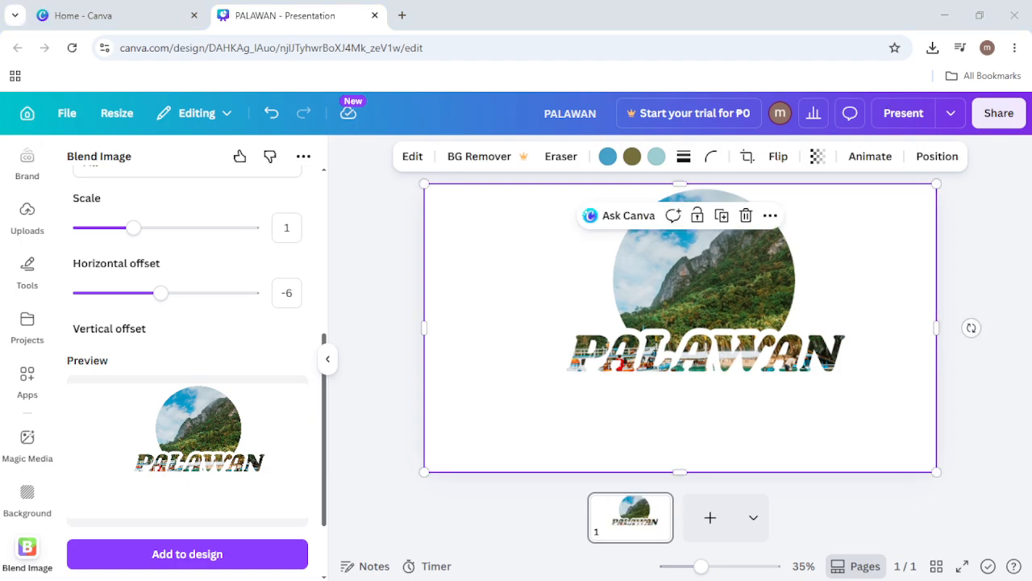